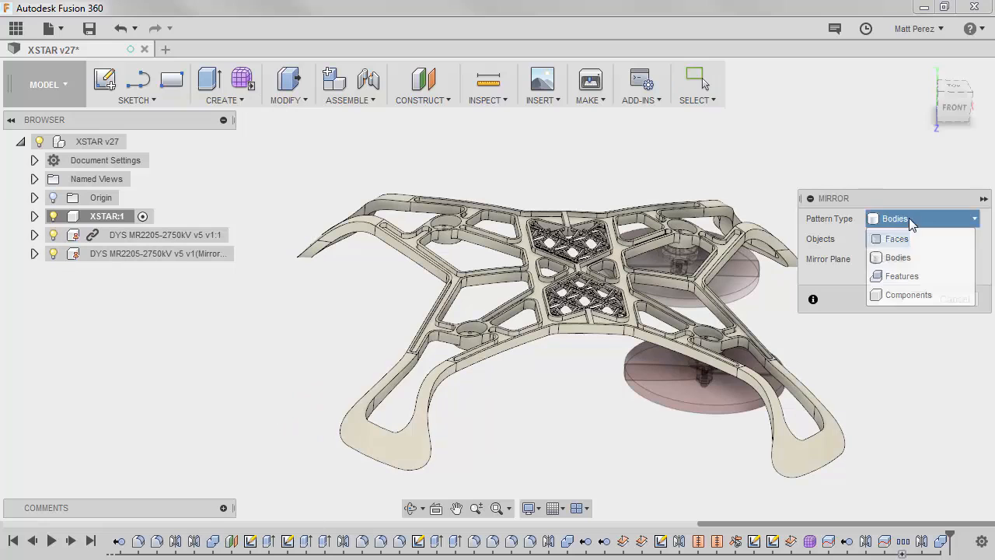
# Mirror the two motor and propeller components across the frame's central vertical plane to the opposite arms.
pyautogui.click(908, 298)
pyautogui.click(162, 236)
pyautogui.click(160, 254)
pyautogui.click(888, 261)
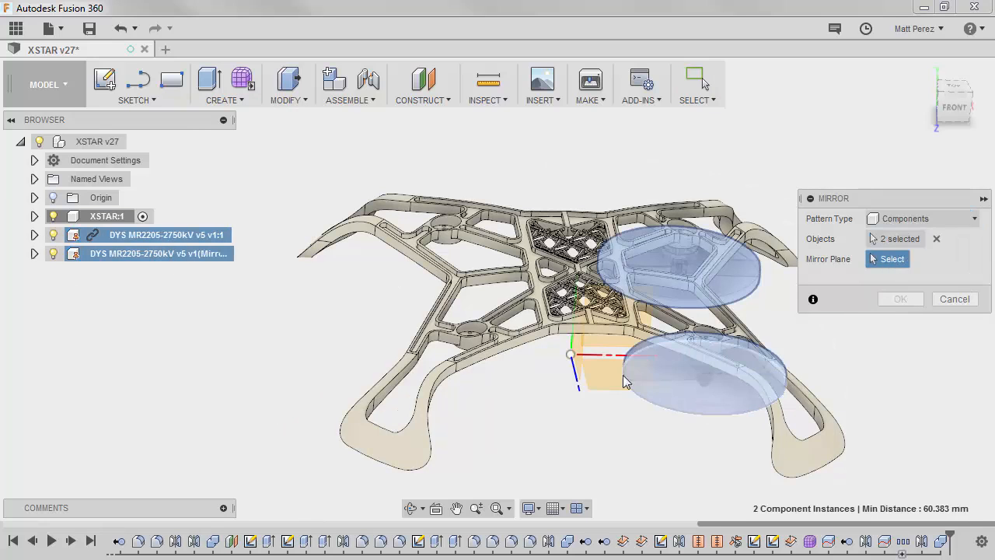
pyautogui.click(579, 346)
pyautogui.click(899, 300)
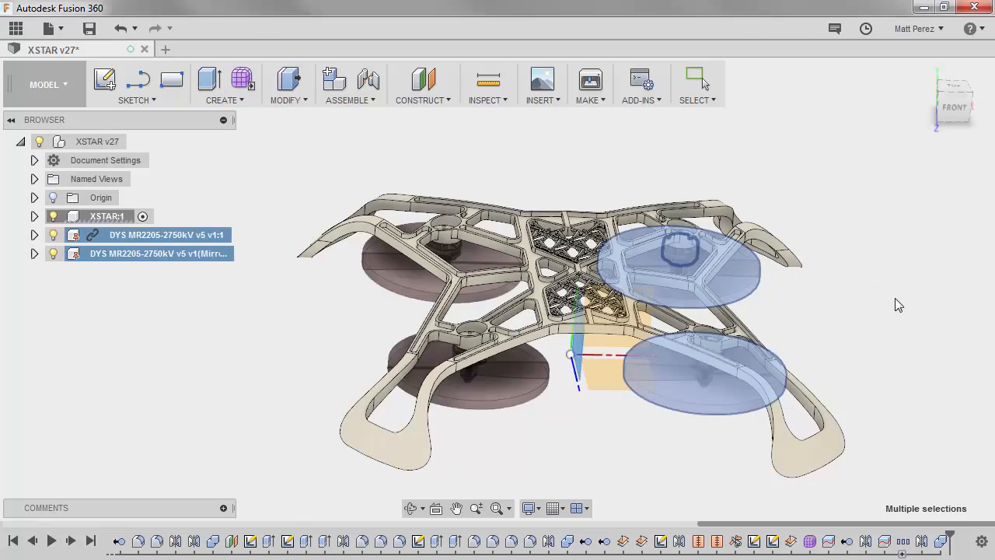
pyautogui.keyDown('shift'); pyautogui.moveTo(886, 360); pyautogui.dragTo(870, 302, button='middle'); pyautogui.keyUp('shift')
pyautogui.moveTo(870, 302); pyautogui.dragTo(879, 418)
pyautogui.press('Escape')
# Save the drone design with the mirrored motors as a new version.
pyautogui.scroll(-1, 828, 342)
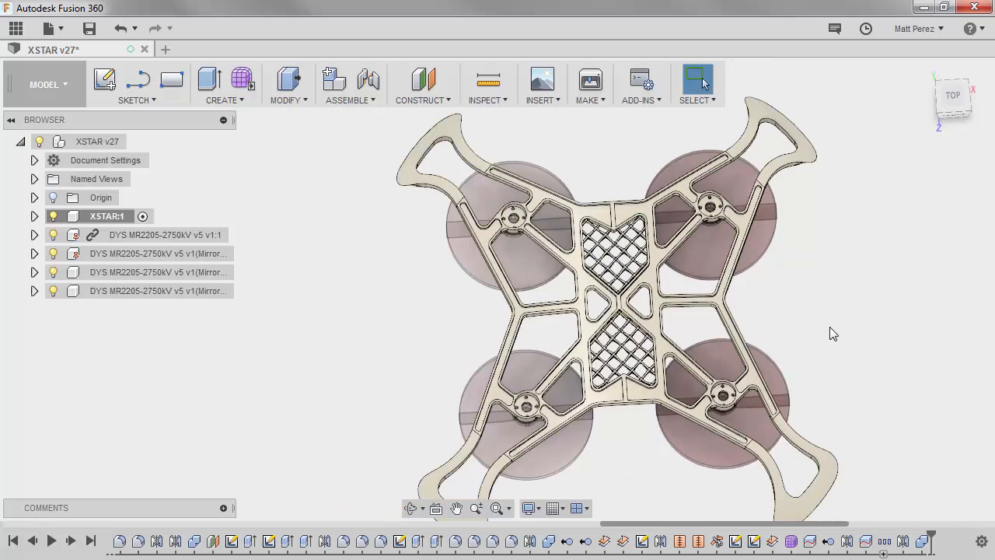
pyautogui.moveTo(845, 356); pyautogui.dragTo(825, 297, button='middle')
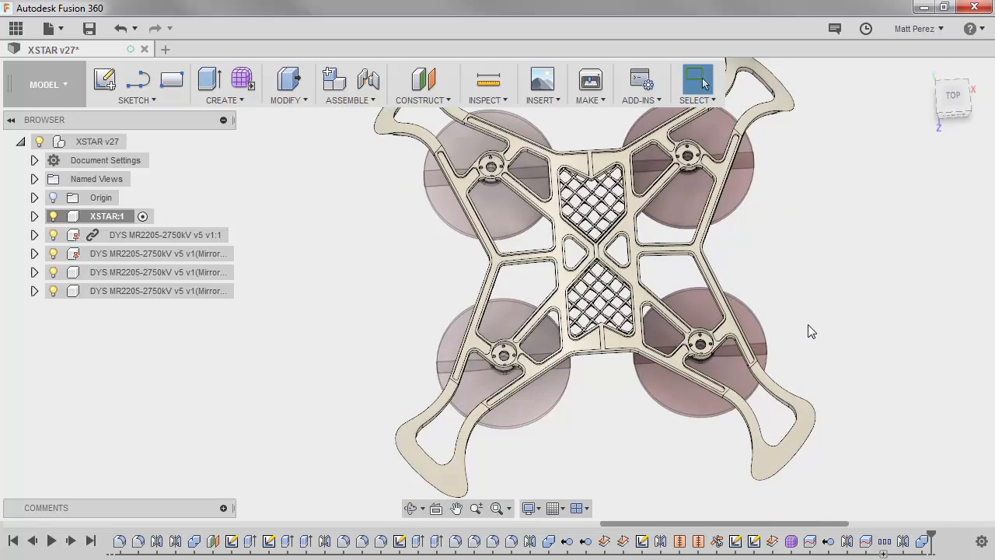
pyautogui.keyDown('shift'); pyautogui.moveTo(808, 324); pyautogui.dragTo(758, 348, button='middle'); pyautogui.keyUp('shift')
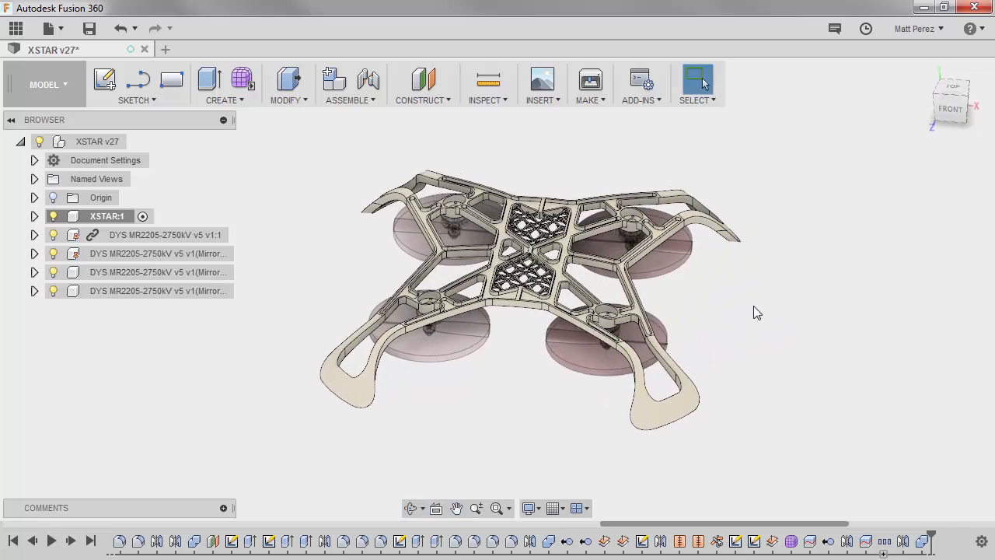
pyautogui.click(86, 31)
pyautogui.click(489, 278)
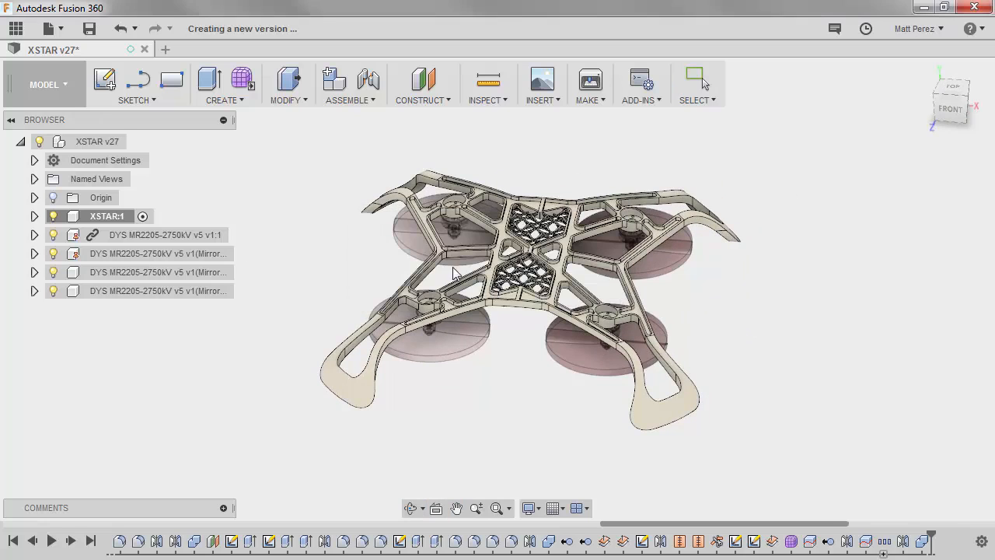
# Switch to the Render workspace and set the scene background to Environment.
pyautogui.click(66, 86)
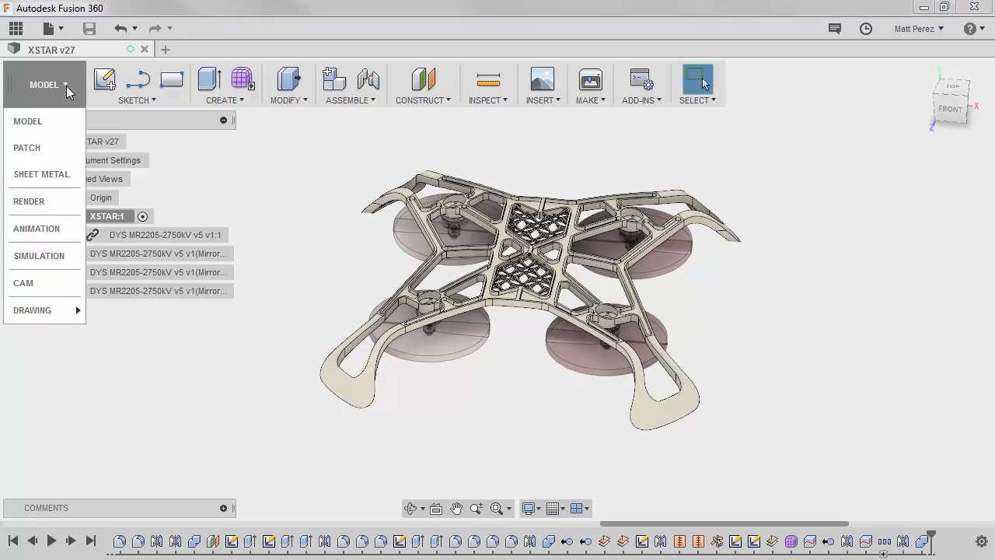
pyautogui.click(42, 215)
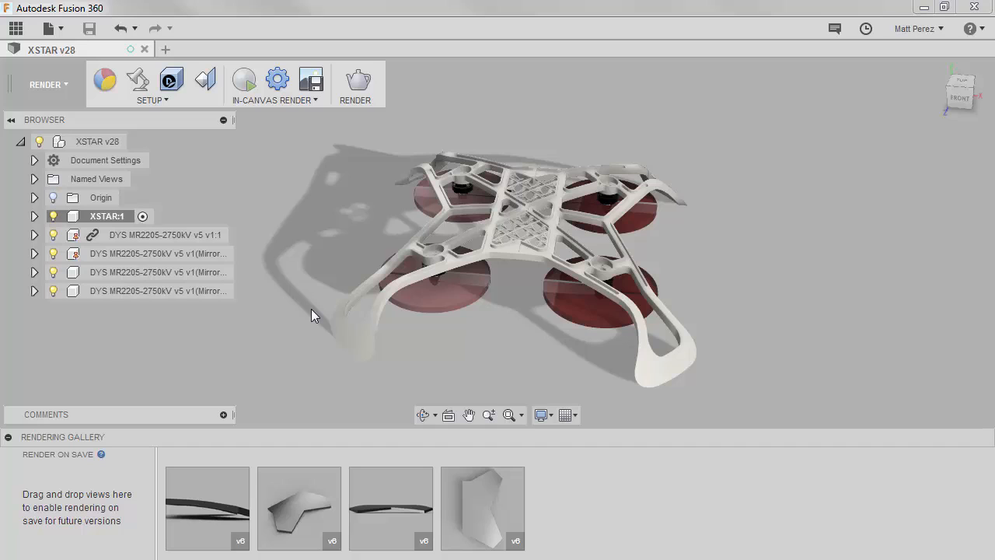
pyautogui.click(147, 103)
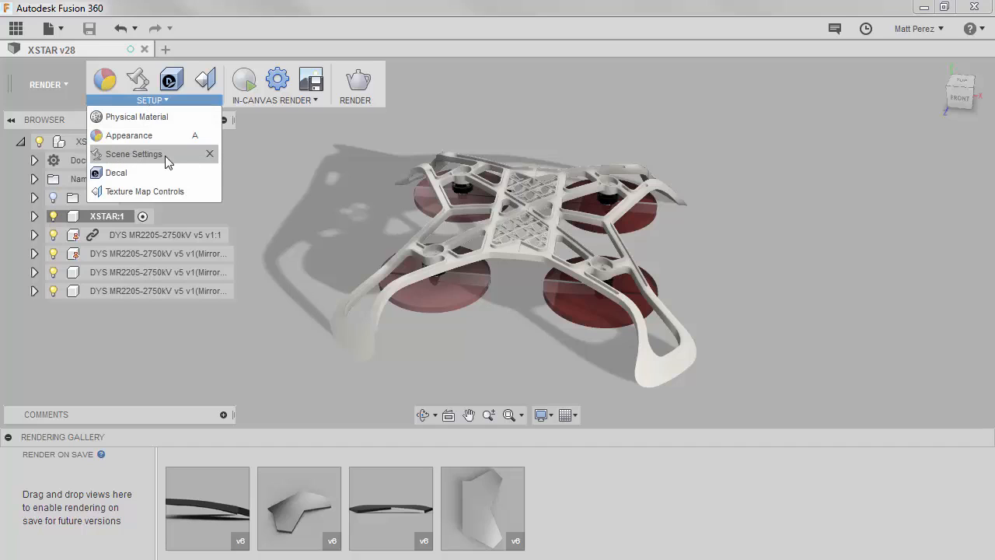
pyautogui.click(140, 81)
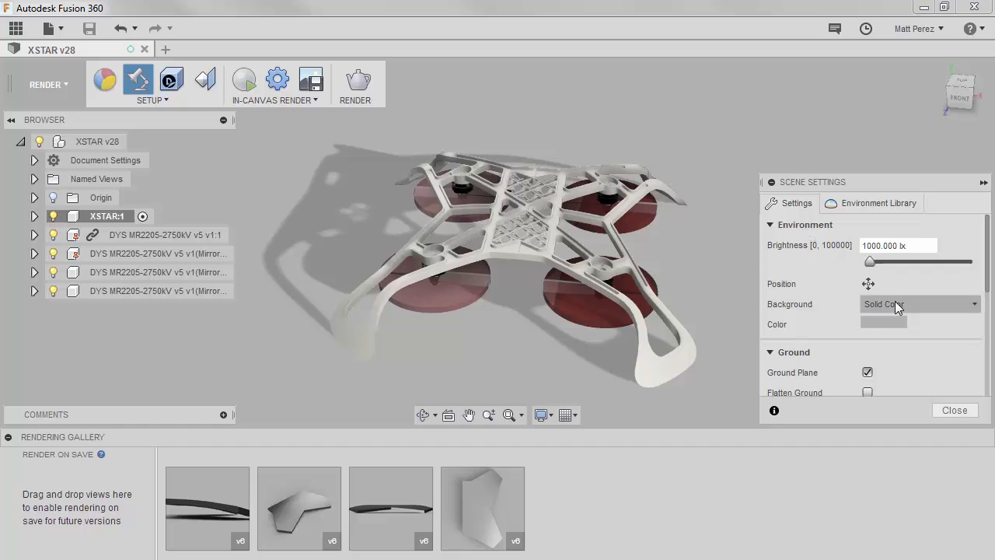
pyautogui.click(933, 306)
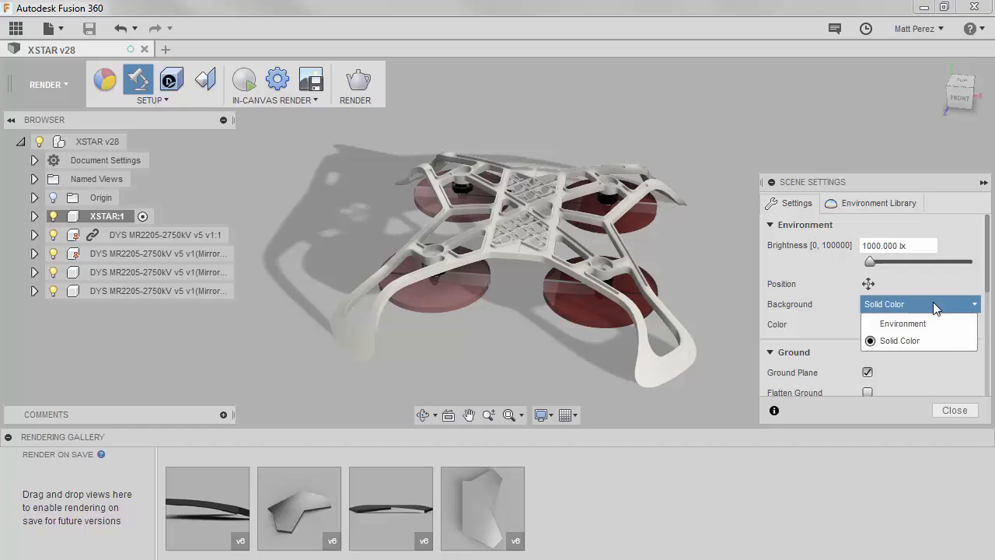
pyautogui.click(915, 324)
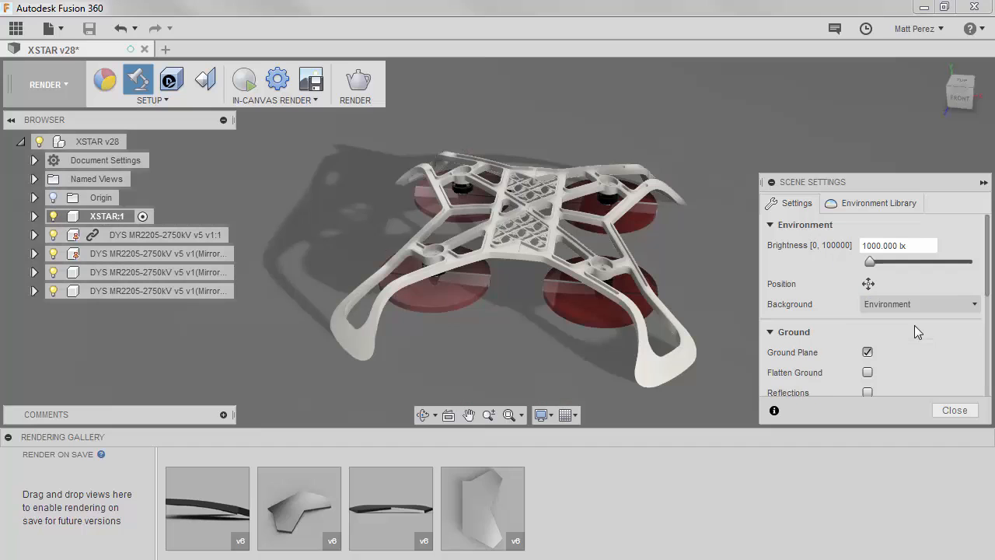
# Download the Plaza environment from the Fusion 360 Library in the scene settings.
pyautogui.click(901, 207)
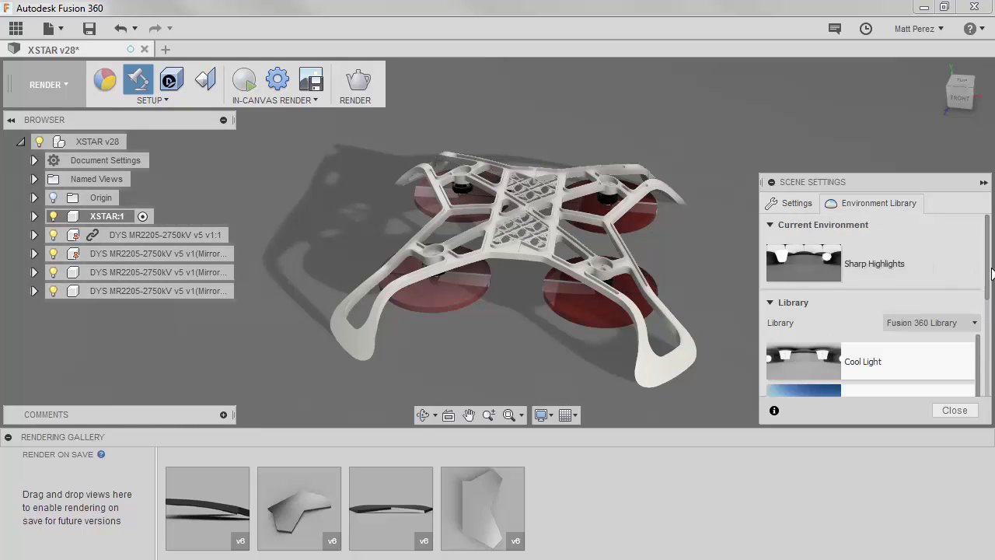
pyautogui.scroll(-1, 989, 283)
pyautogui.moveTo(989, 282); pyautogui.dragTo(993, 336)
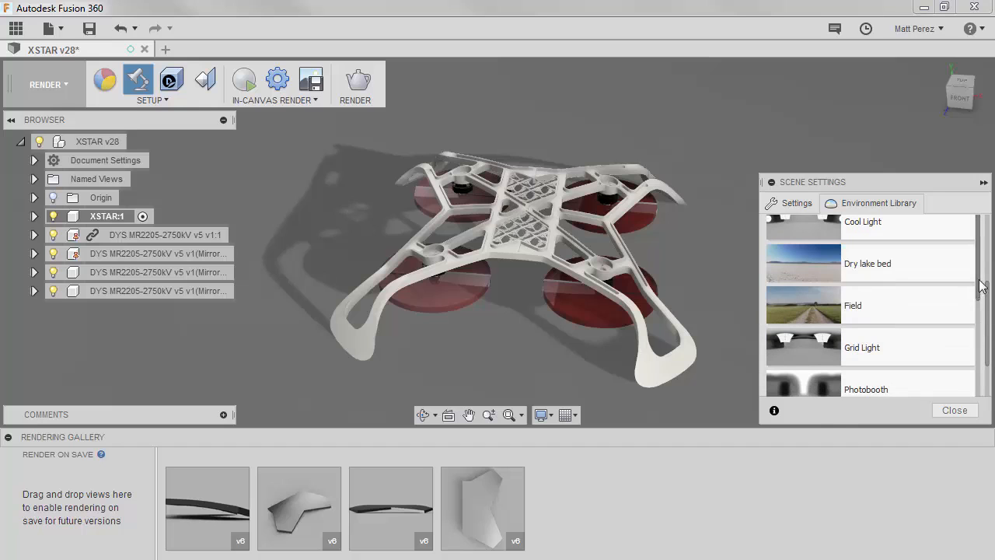
pyautogui.scroll(-2, 989, 303)
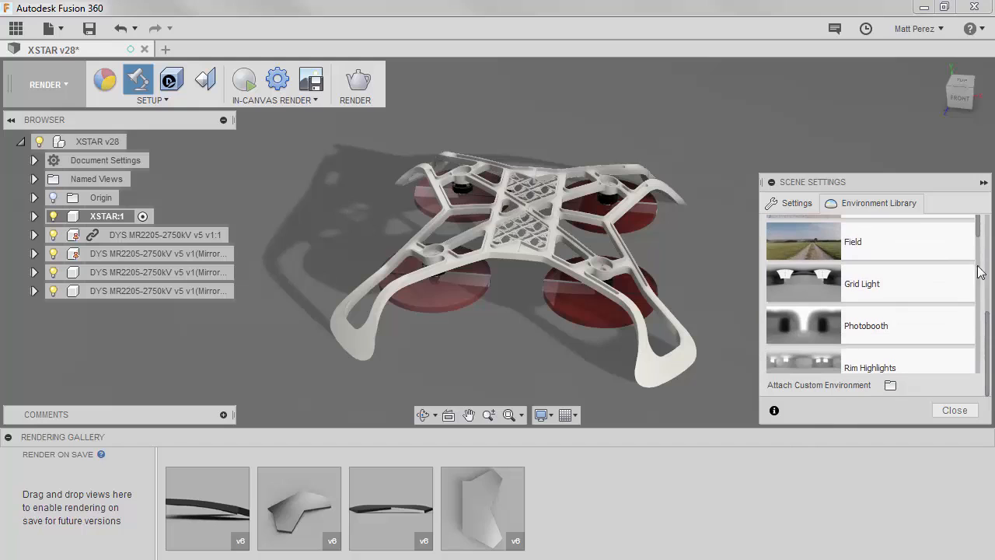
pyautogui.moveTo(979, 237); pyautogui.dragTo(981, 373)
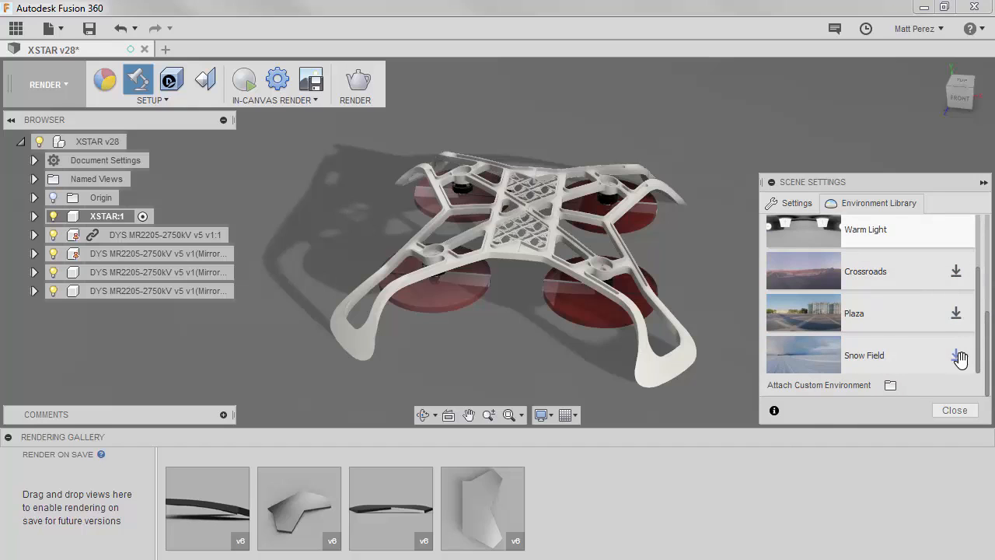
pyautogui.click(957, 314)
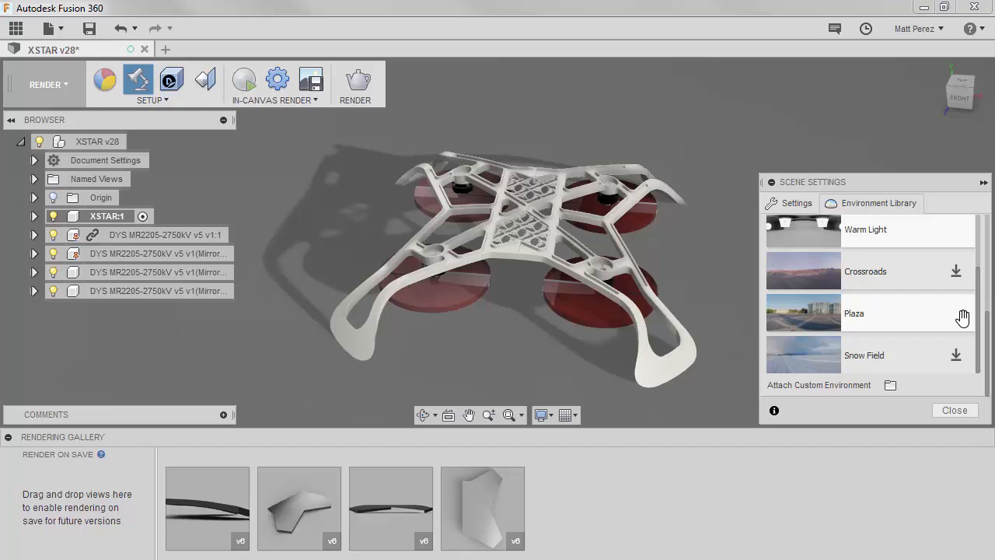
# Apply the Plaza environment to the scene and view the drone against it from several angles.
pyautogui.click(937, 318)
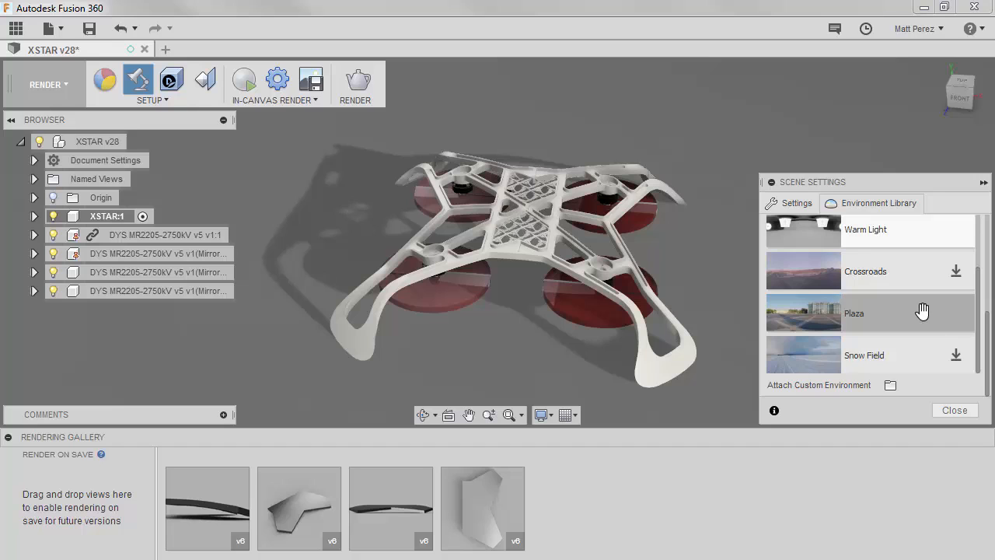
pyautogui.moveTo(830, 309); pyautogui.dragTo(717, 252)
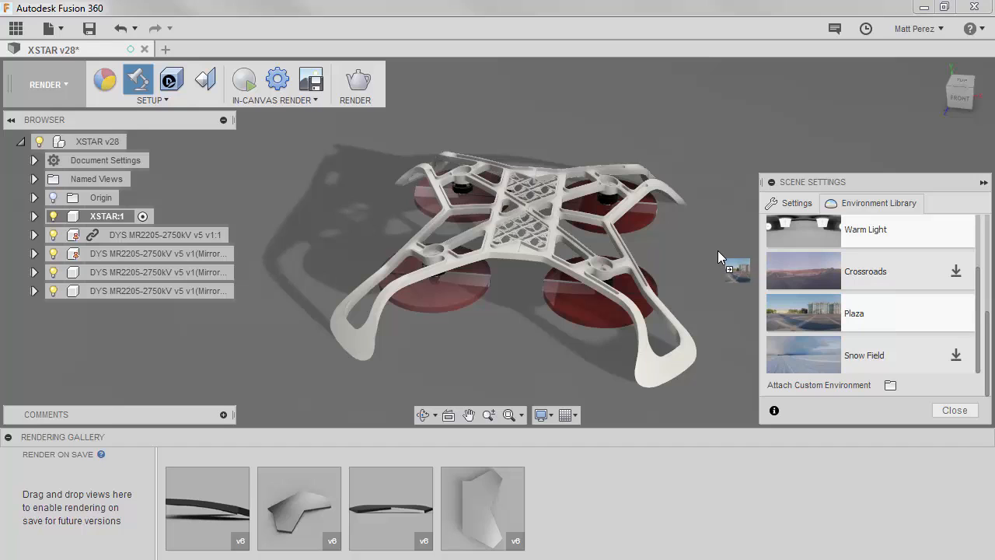
pyautogui.moveTo(717, 250); pyautogui.dragTo(718, 250)
pyautogui.scroll(-3, 704, 252)
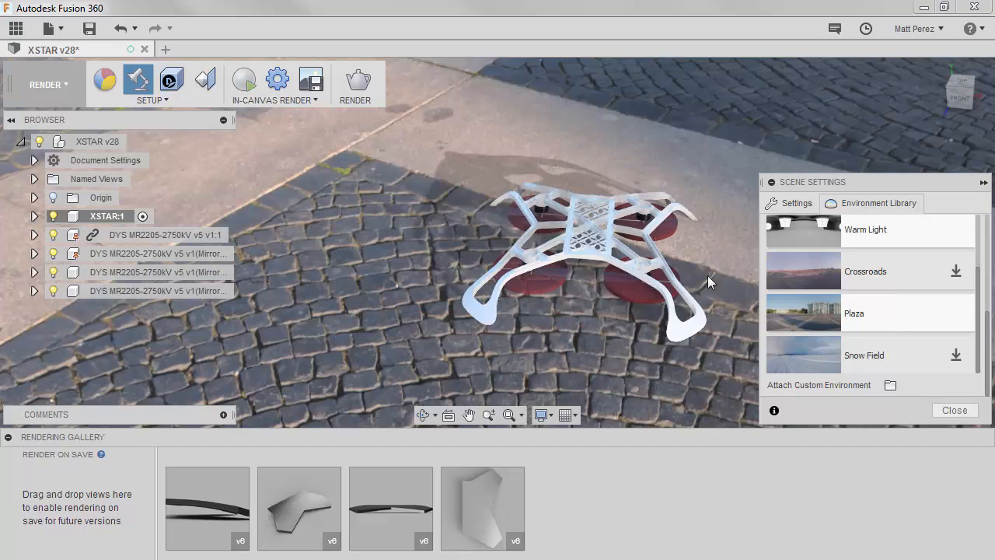
pyautogui.moveTo(705, 292); pyautogui.dragTo(618, 223, button='middle')
pyautogui.scroll(-1, 640, 272)
pyautogui.scroll(2, 639, 278)
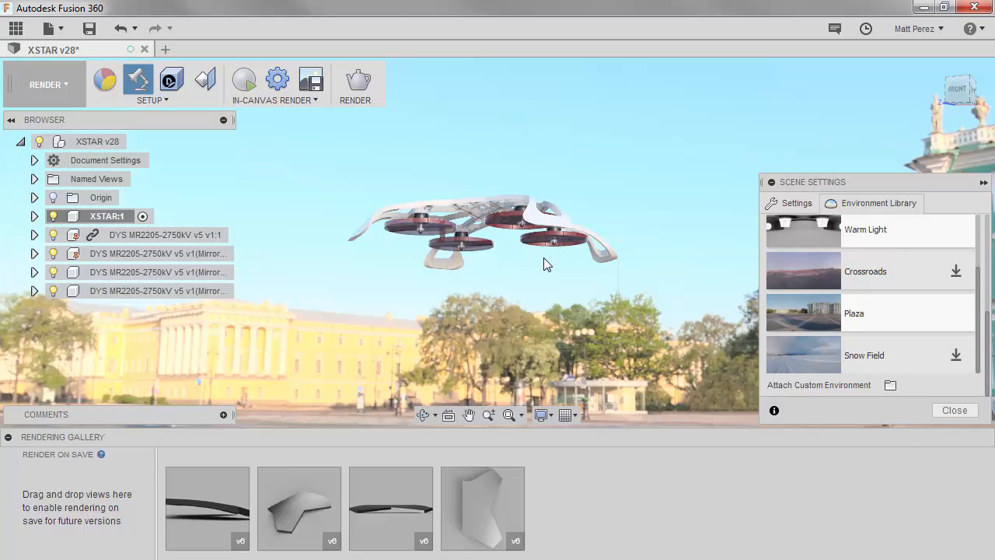
pyautogui.keyDown('shift'); pyautogui.moveTo(614, 271); pyautogui.dragTo(589, 306, button='middle'); pyautogui.keyUp('shift')
# Apply the Photobooth environment from the library to the scene.
pyautogui.moveTo(979, 293); pyautogui.dragTo(909, 209)
pyautogui.moveTo(878, 256); pyautogui.dragTo(649, 293)
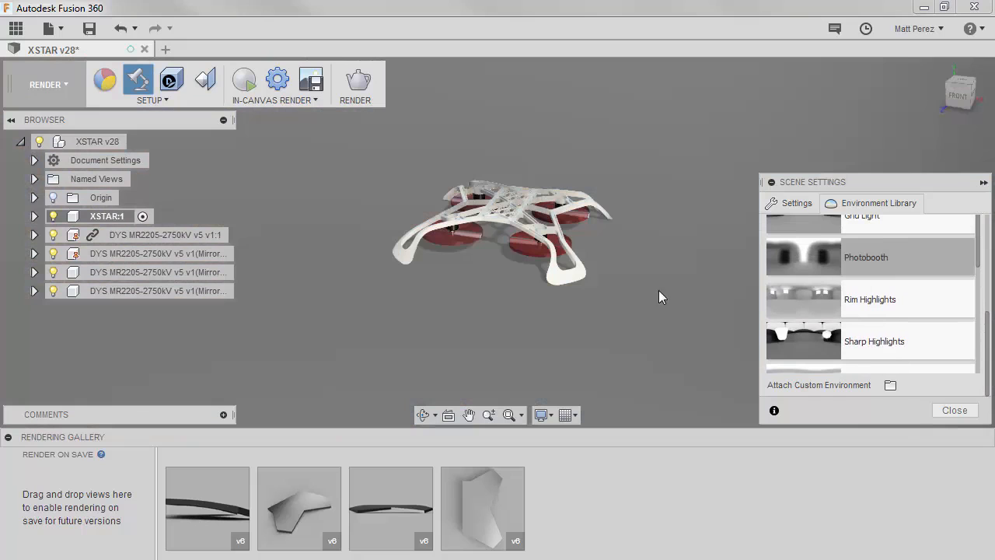
pyautogui.moveTo(629, 303)
pyautogui.keyDown('shift'); pyautogui.mouseDown(button='middle')
pyautogui.moveTo(633, 264)
pyautogui.moveTo(636, 311)
pyautogui.mouseUp(button='middle'); pyautogui.keyUp('shift')
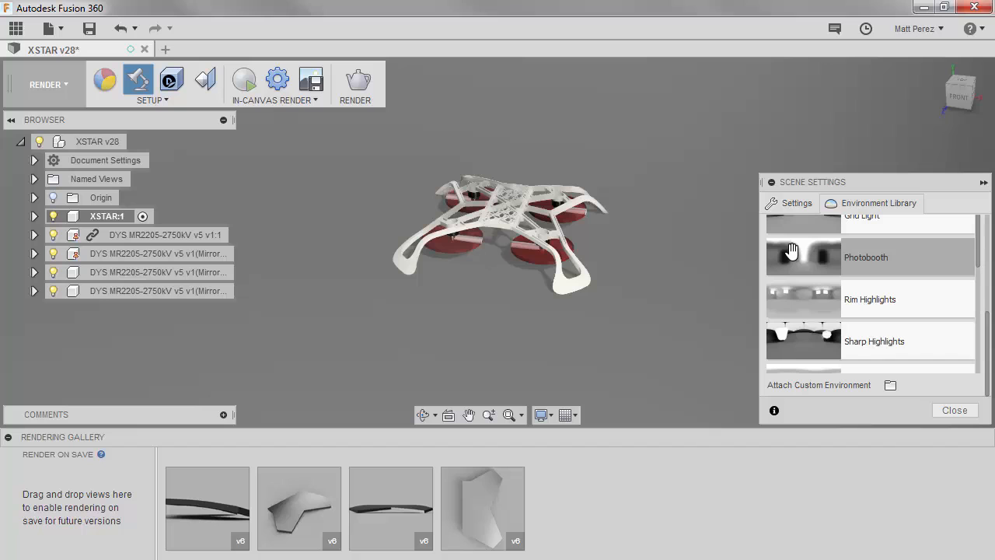
# Enable Flatten Ground for the scene, and try ground Reflections before leaving that option off.
pyautogui.click(797, 205)
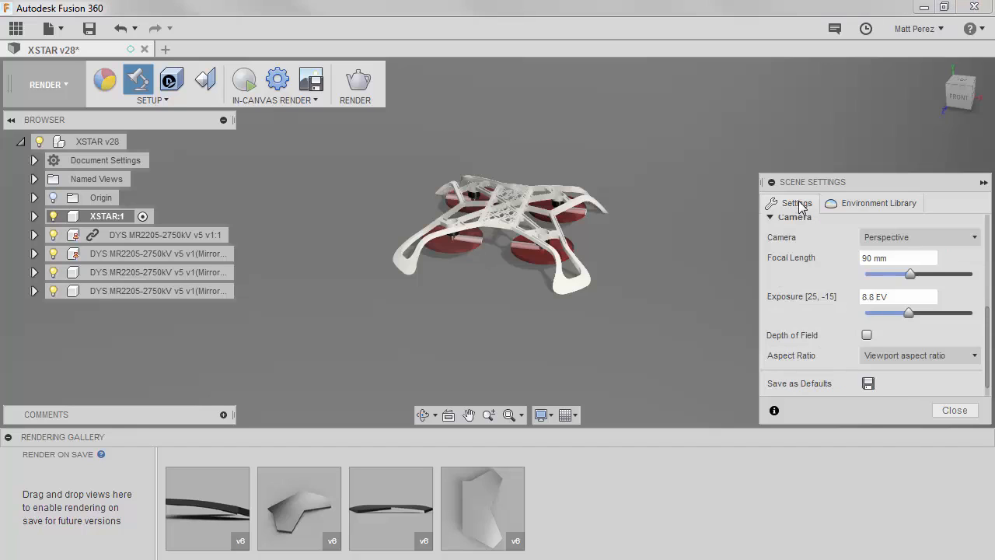
pyautogui.moveTo(991, 323); pyautogui.dragTo(987, 243)
pyautogui.click(867, 358)
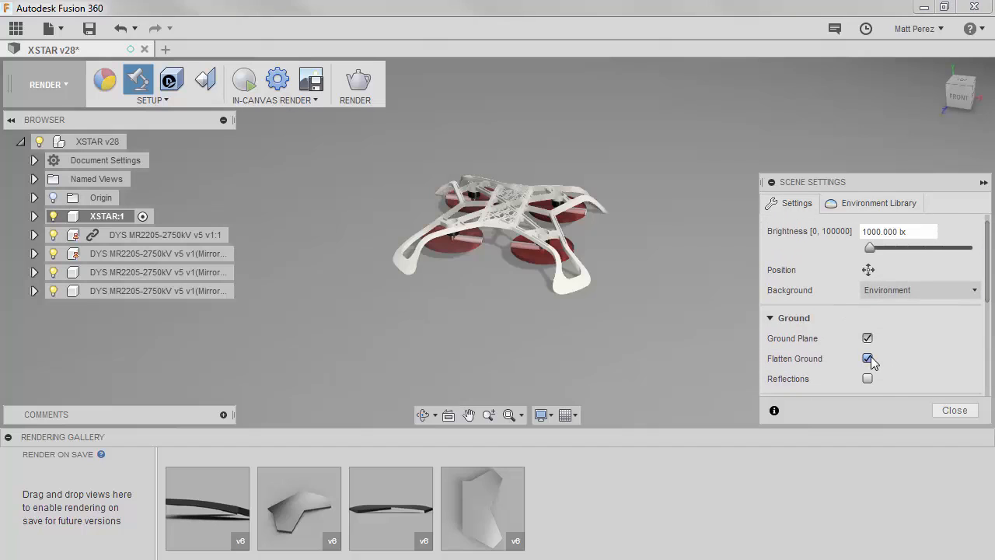
pyautogui.click(867, 379)
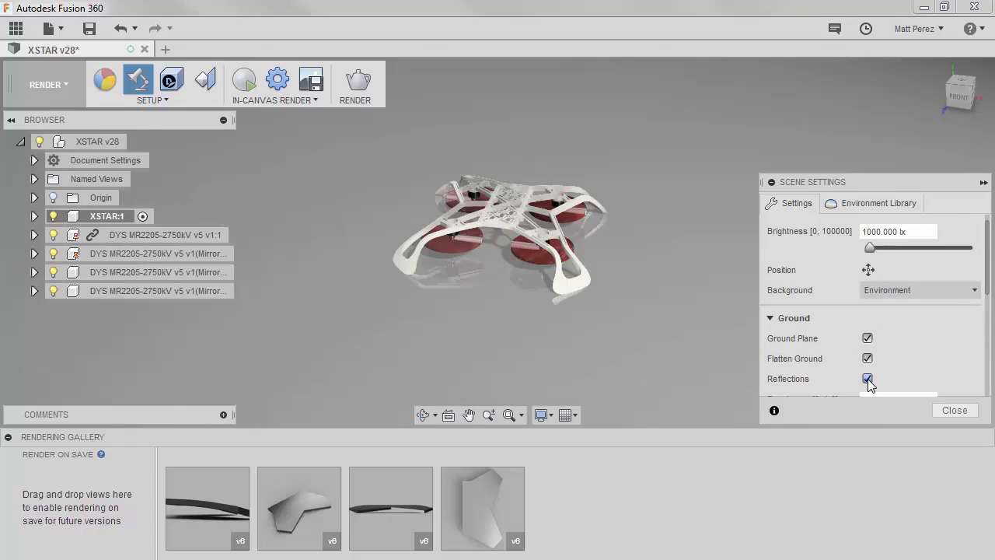
pyautogui.click(868, 379)
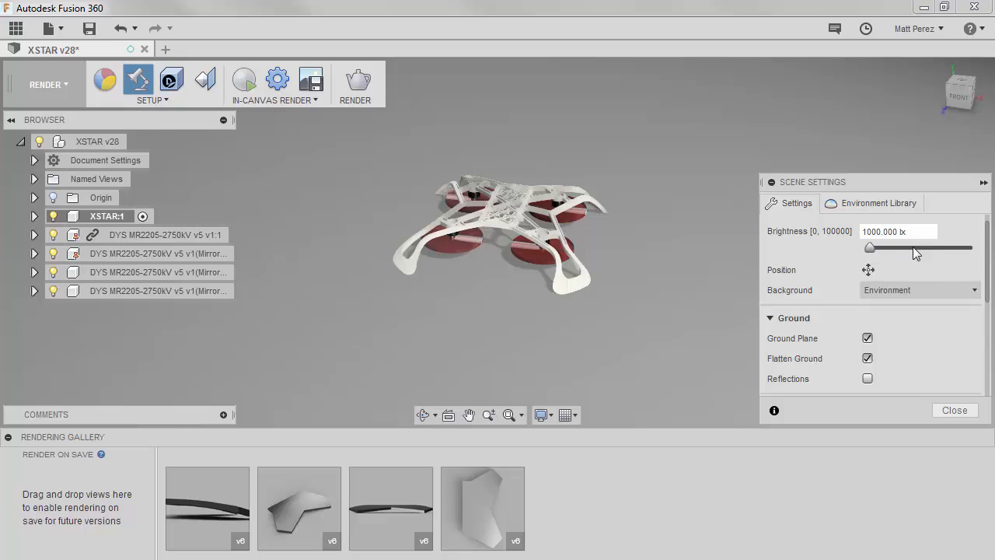
# Try perspective camera focal lengths of 17 mm, 15 mm and 54 mm on the drone.
pyautogui.keyDown('shift'); pyautogui.moveTo(609, 213); pyautogui.dragTo(610, 240, button='middle'); pyautogui.keyUp('shift')
pyautogui.moveTo(990, 248); pyautogui.dragTo(984, 337)
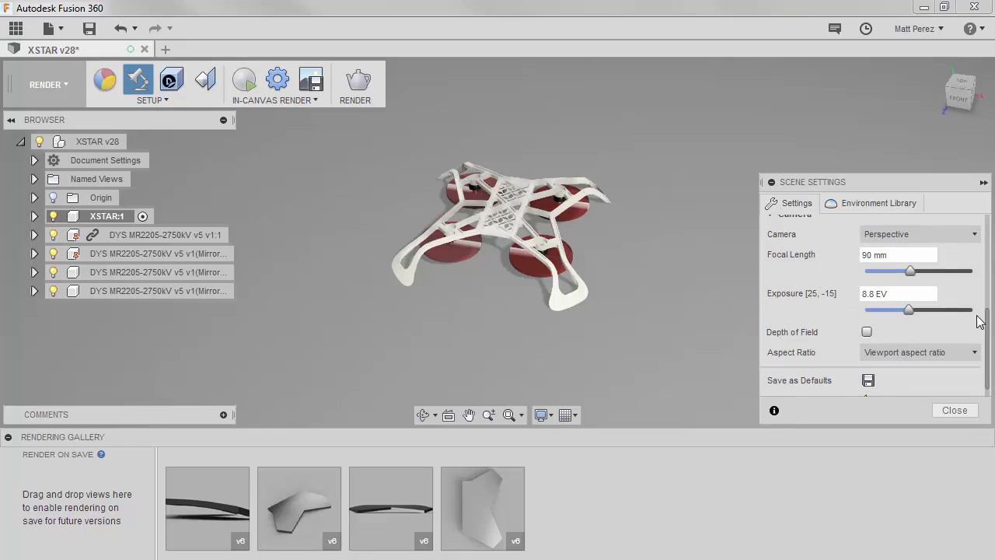
pyautogui.moveTo(910, 272); pyautogui.dragTo(869, 281)
pyautogui.moveTo(894, 281); pyautogui.dragTo(870, 282)
pyautogui.moveTo(643, 347)
pyautogui.keyDown('shift'); pyautogui.mouseDown(button='middle')
pyautogui.moveTo(627, 333)
pyautogui.moveTo(642, 326)
pyautogui.moveTo(637, 338)
pyautogui.mouseUp(button='middle'); pyautogui.keyUp('shift')
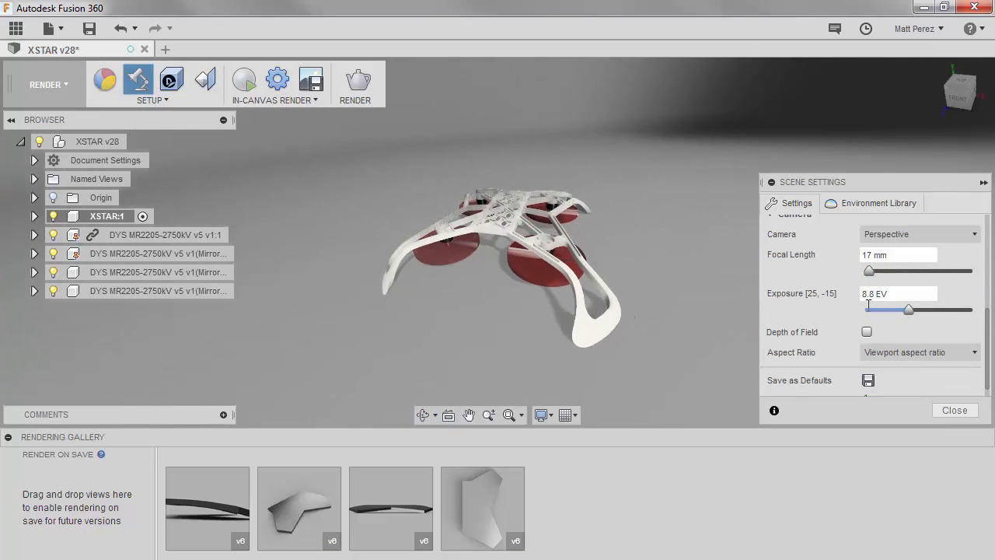
pyautogui.moveTo(868, 273)
pyautogui.mouseDown()
pyautogui.moveTo(909, 277)
pyautogui.moveTo(868, 285)
pyautogui.mouseUp()
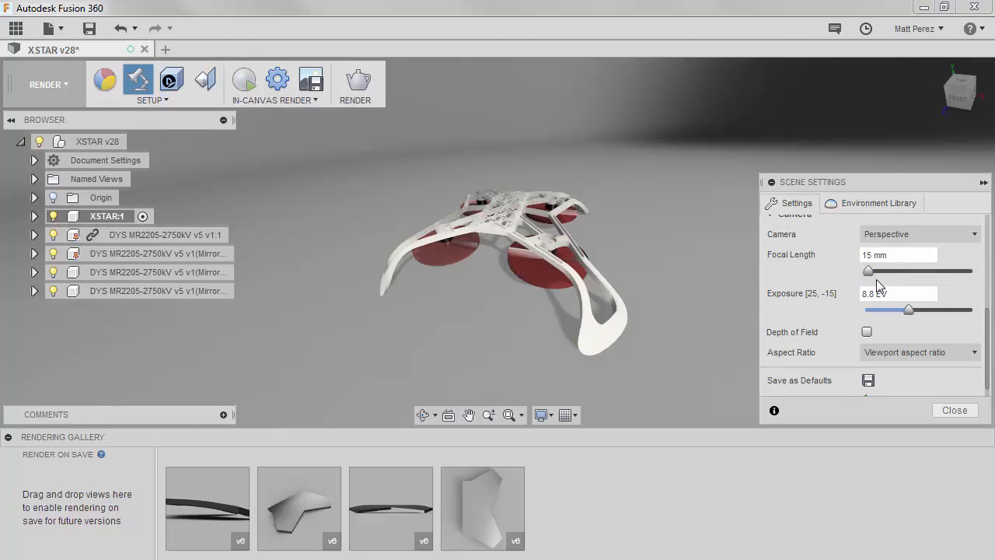
pyautogui.moveTo(869, 271); pyautogui.dragTo(894, 283)
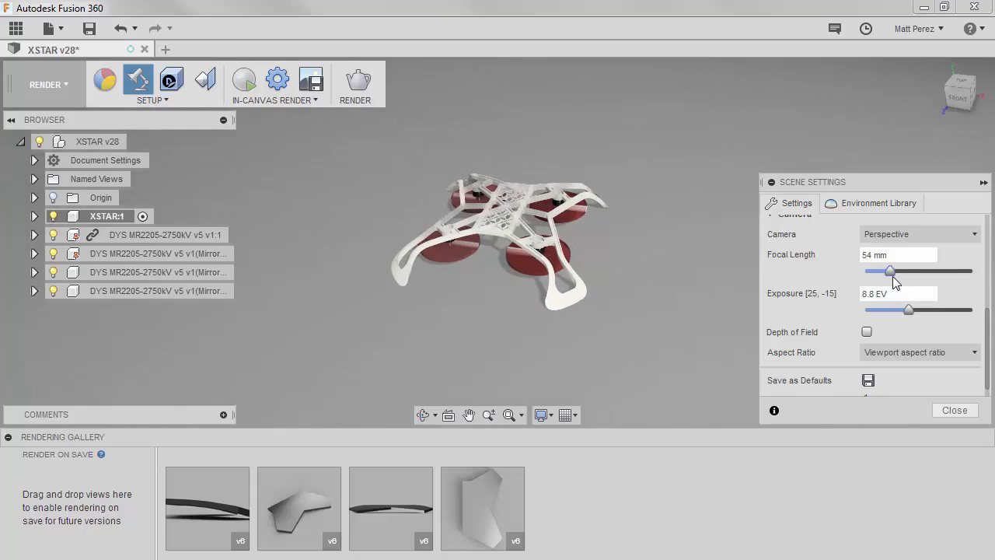
# Set the camera's focal length to 35 mm and keep the aspect ratio at Viewport aspect ratio.
pyautogui.click(898, 254)
pyautogui.write('35')
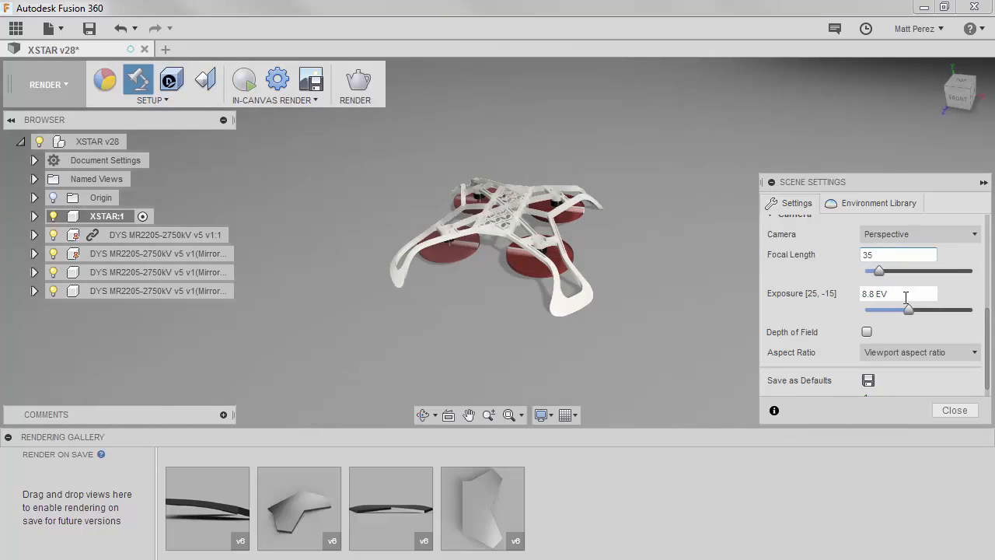
pyautogui.scroll(-1, 901, 296)
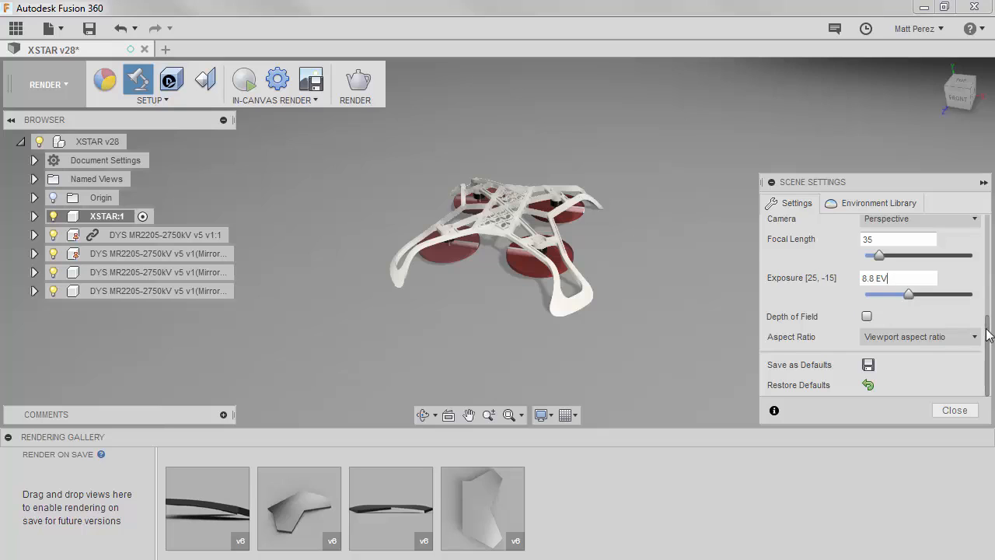
pyautogui.click(942, 337)
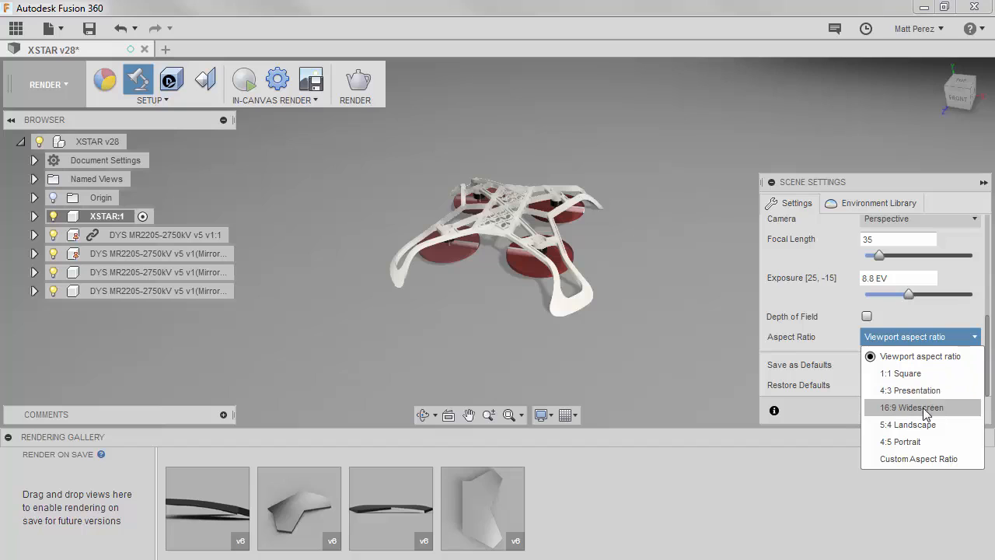
pyautogui.click(919, 357)
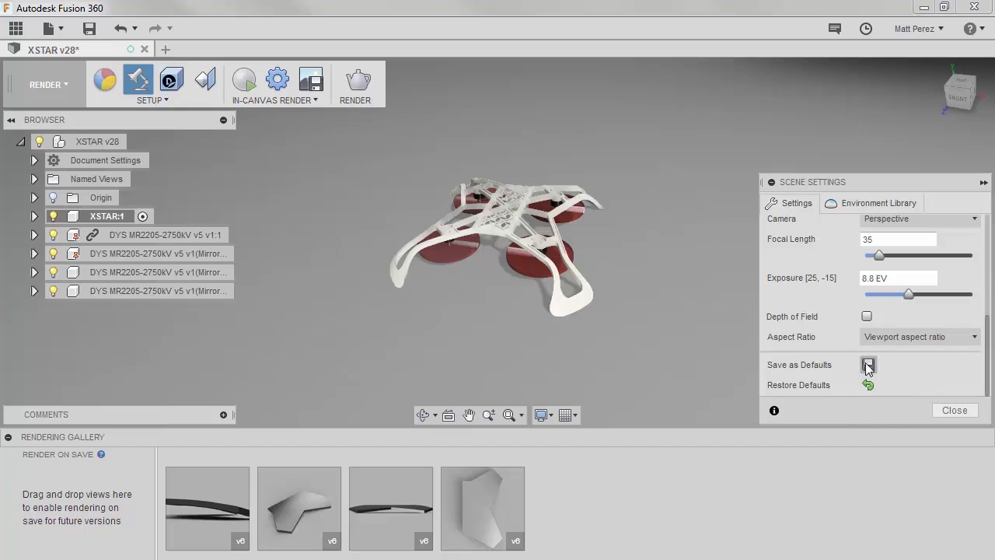
pyautogui.click(949, 405)
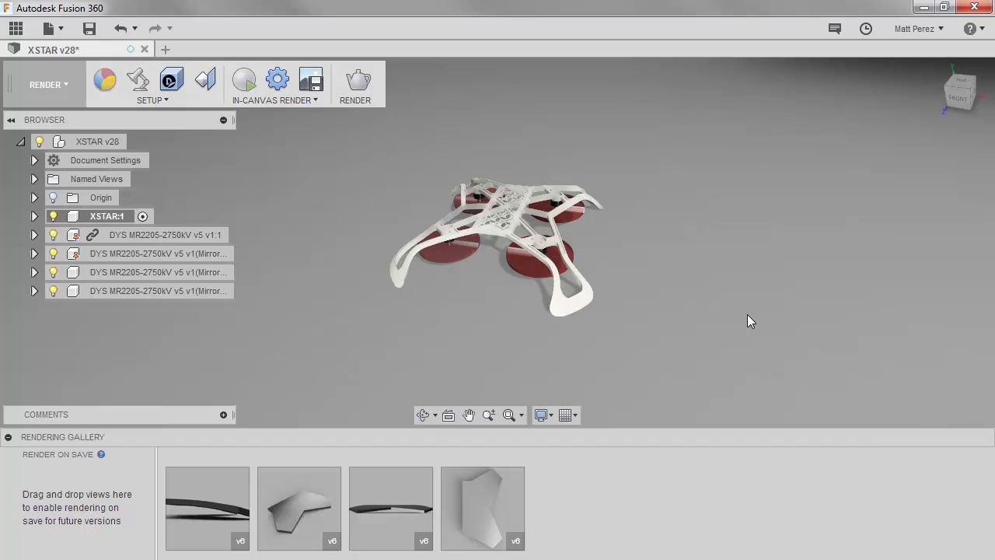
# Save the design with its scene settings as a new version described as "User Saved".
pyautogui.keyDown('shift'); pyautogui.moveTo(737, 314); pyautogui.dragTo(697, 287, button='middle'); pyautogui.keyUp('shift')
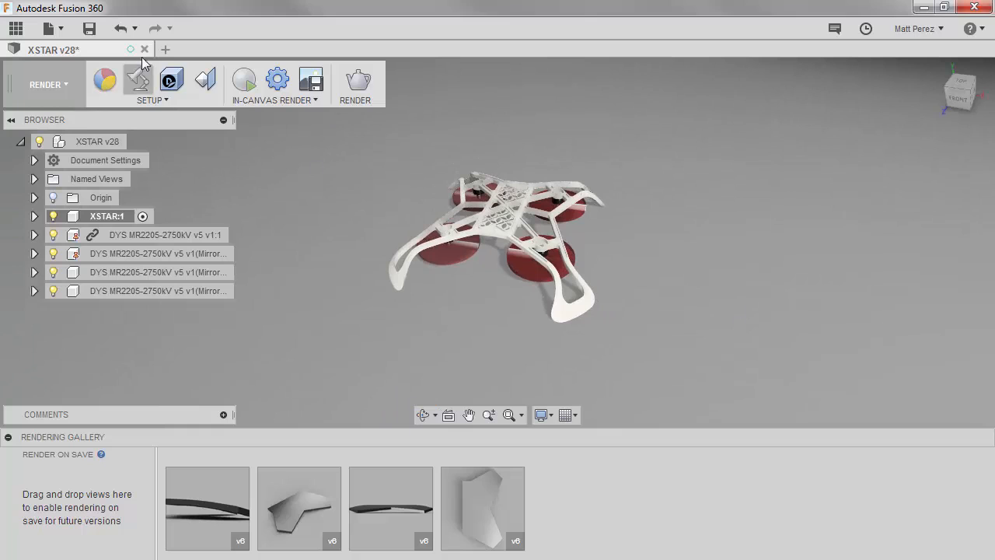
pyautogui.click(89, 28)
pyautogui.click(490, 278)
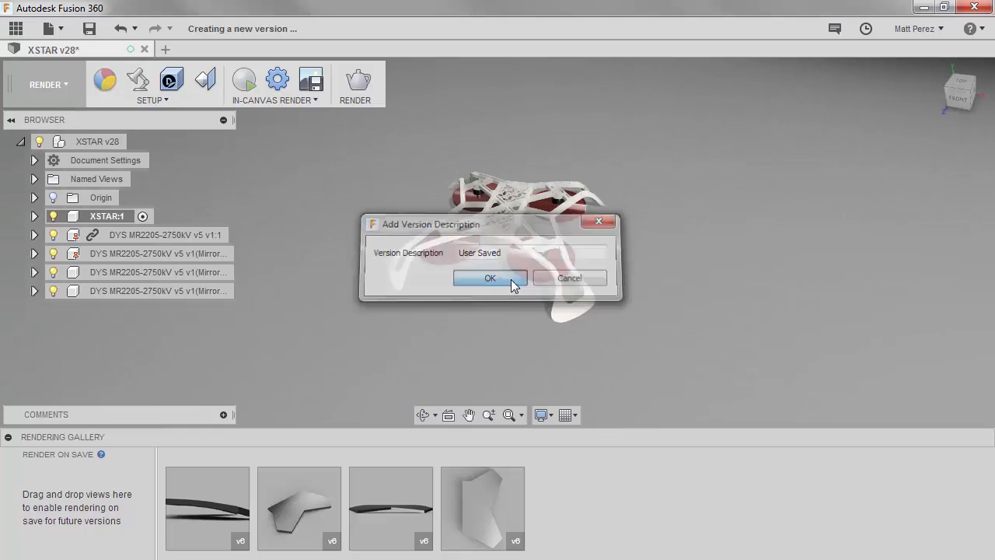